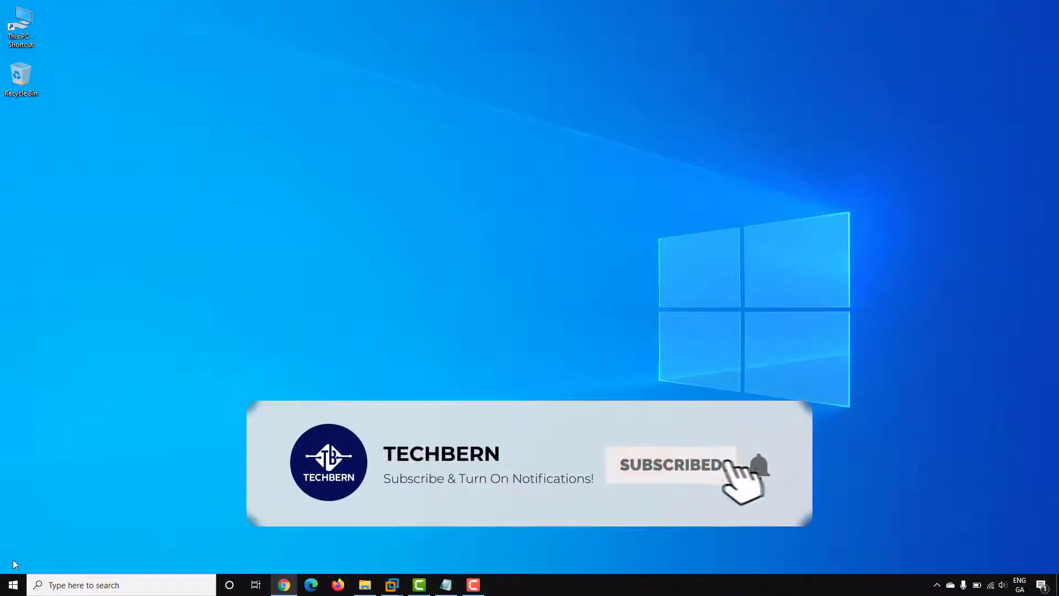
# Open This PC to show Local Disk (C:) and Data (D:) with their free space.
pyautogui.click(364, 586)
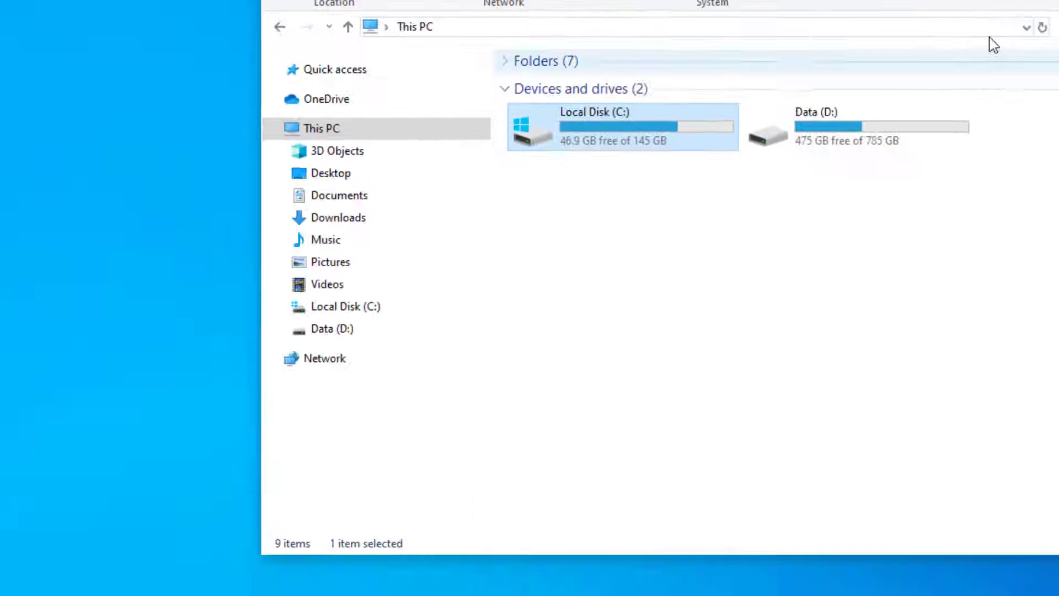
# Launch Command Prompt as administrator from a cmd search.
pyautogui.click(20, 580)
pyautogui.write('cmd')
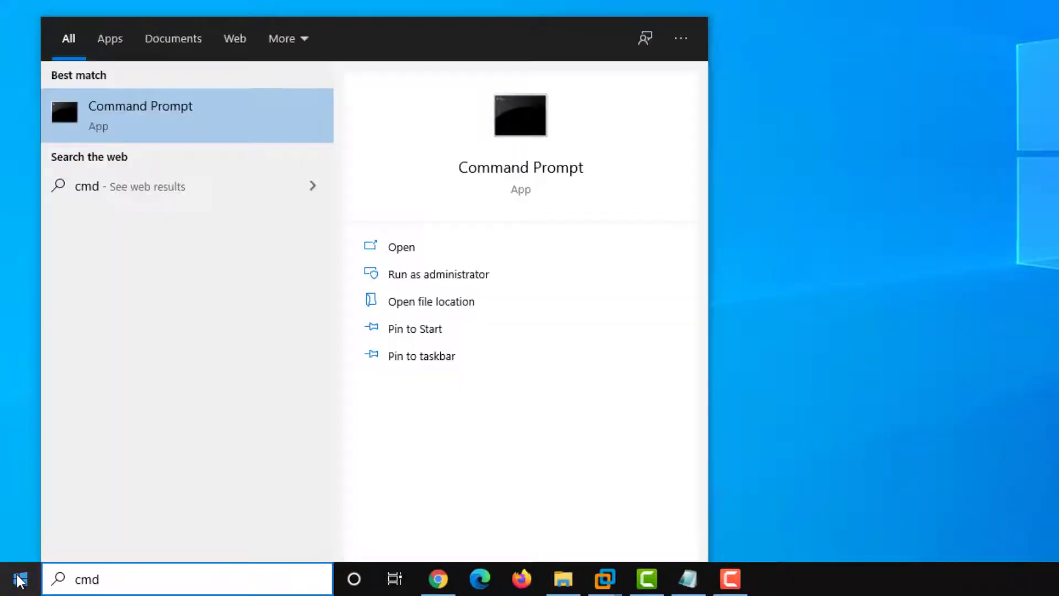
pyautogui.rightClick(173, 109)
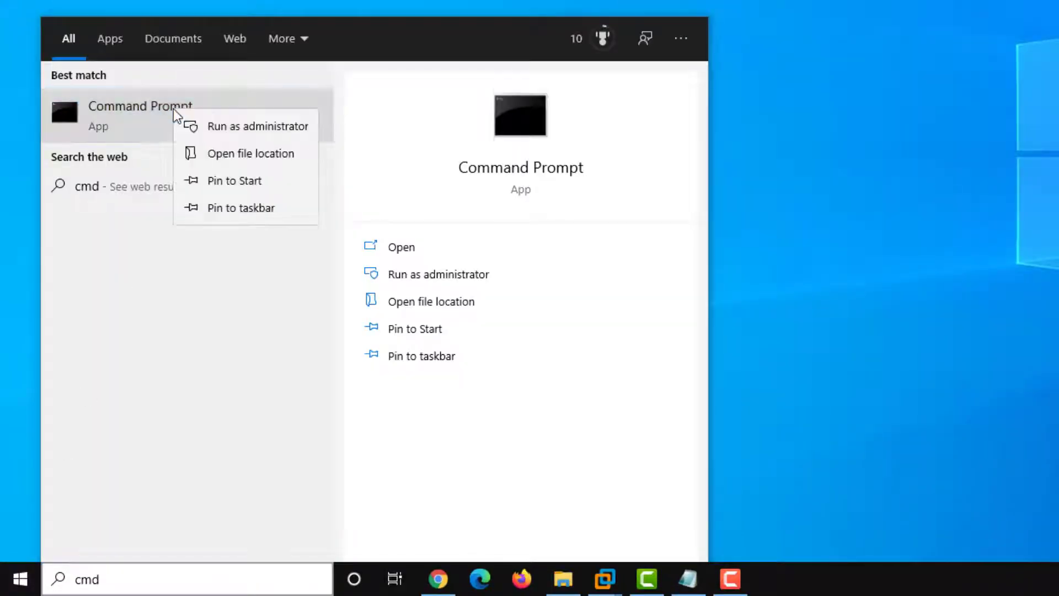
pyautogui.click(215, 126)
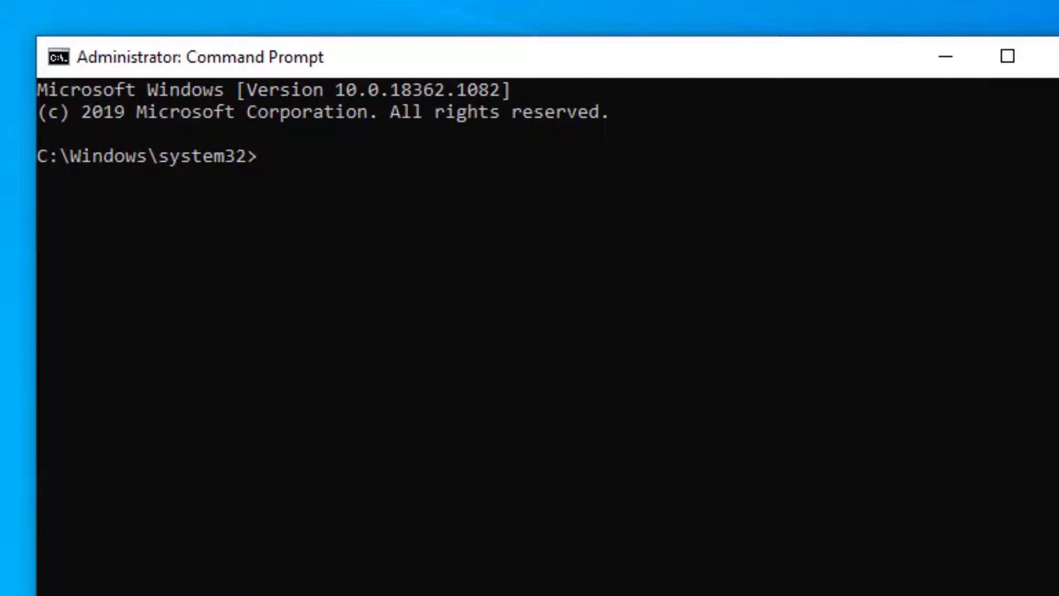
# Run chkdsk c: /r and answer y to schedule the check at next restart.
pyautogui.write('chkds')
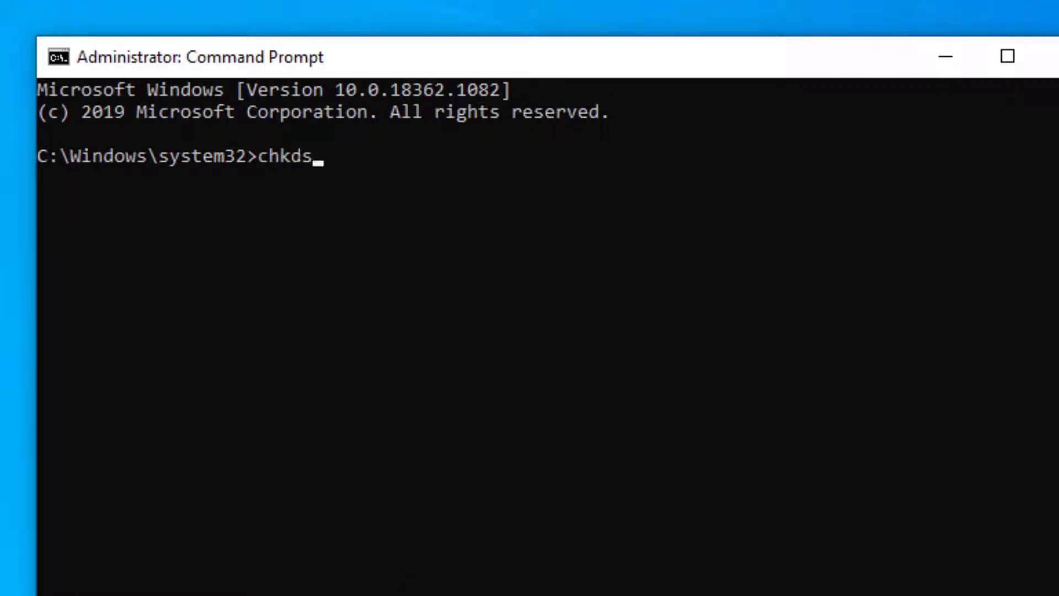
pyautogui.write('k c: /r')
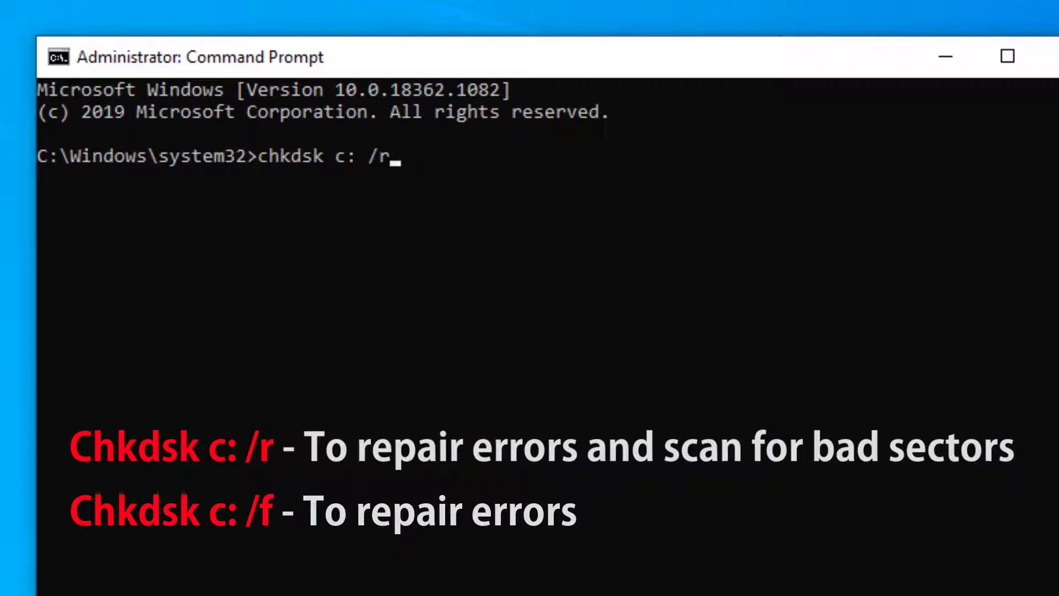
pyautogui.press('Return')
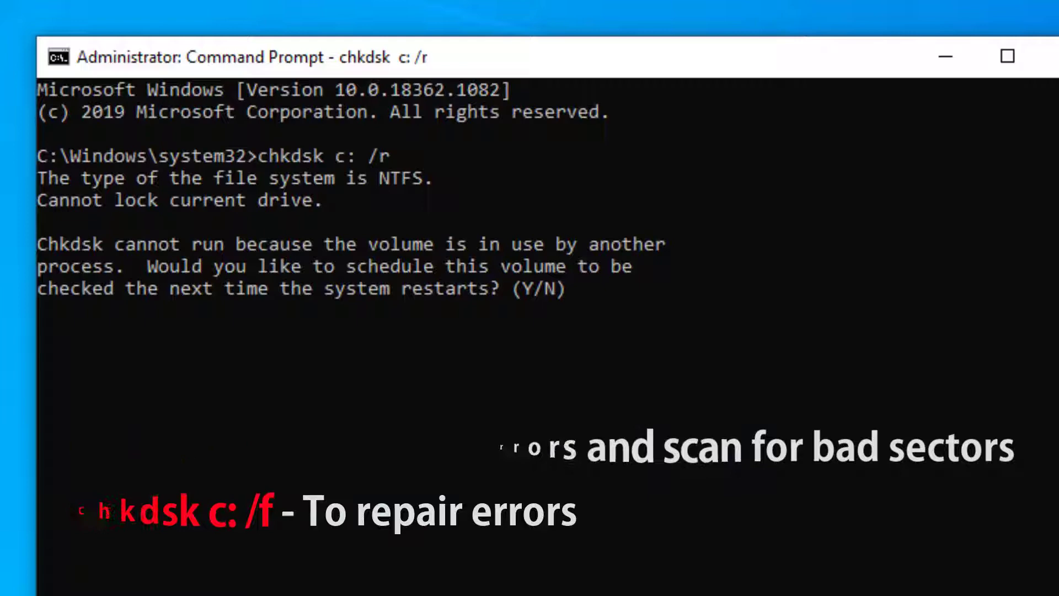
pyautogui.write('y')
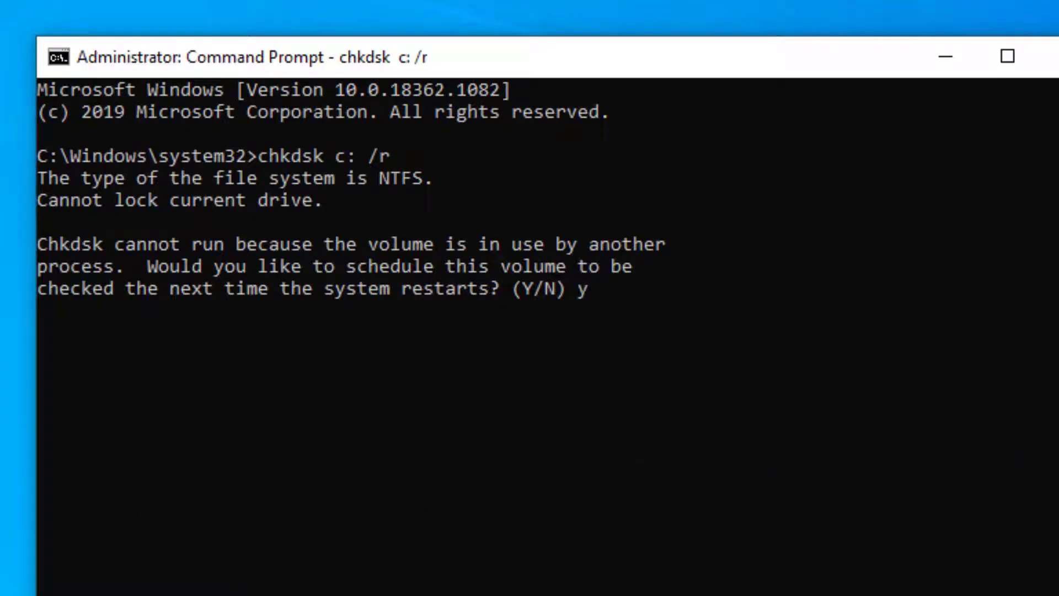
pyautogui.press('Return')
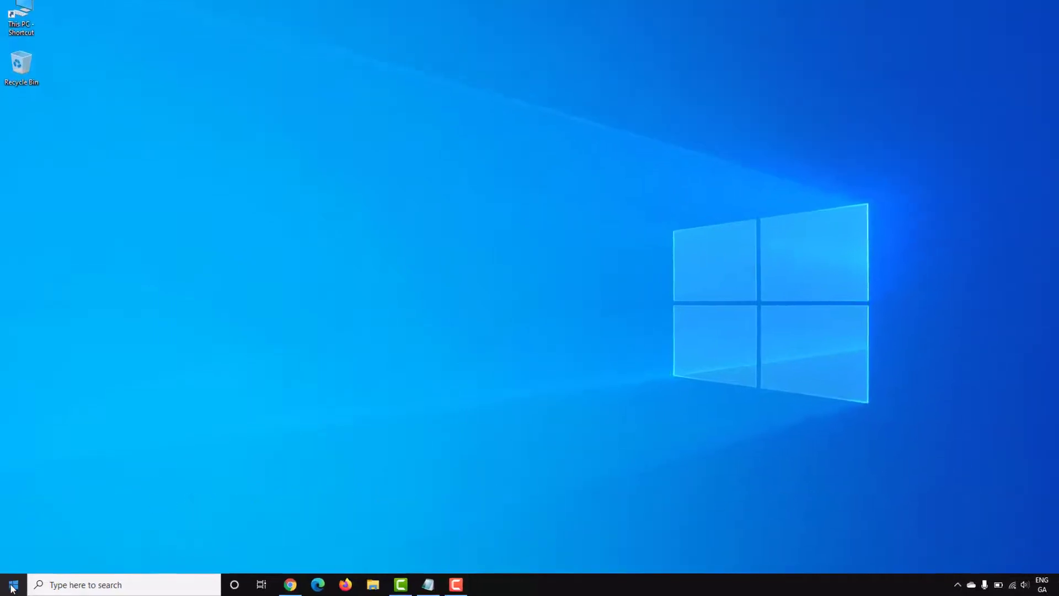
# Launch Defragment and Optimise Drives as administrator.
pyautogui.click(12, 588)
pyautogui.write('opt')
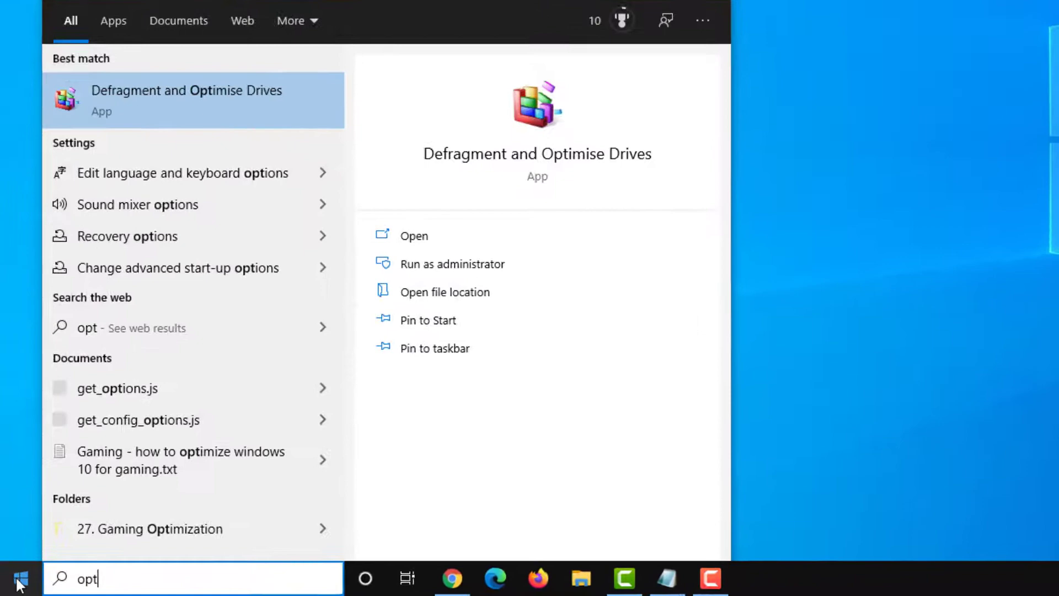
pyautogui.write('imise')
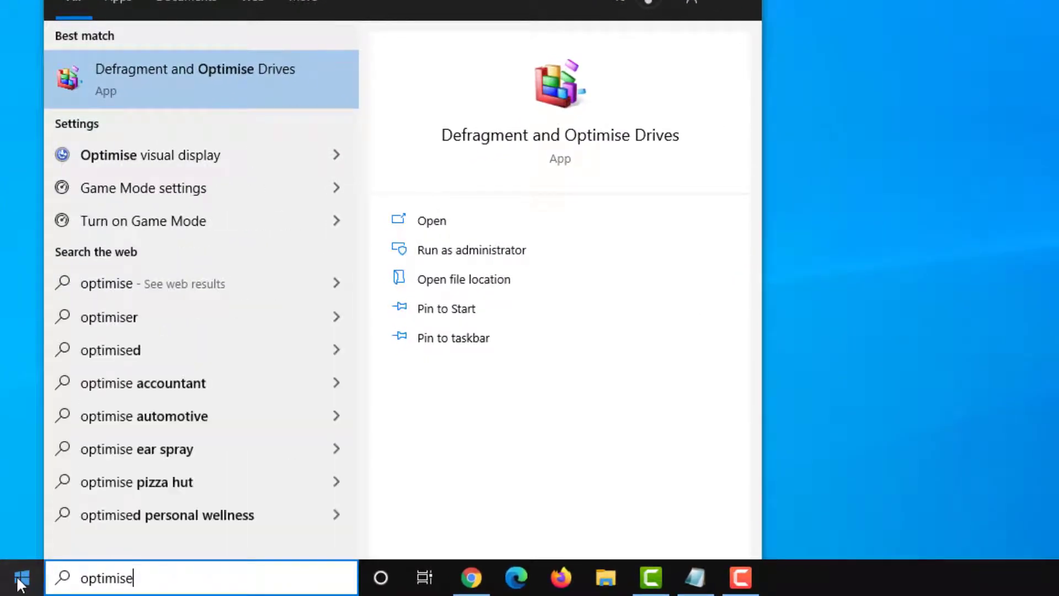
pyautogui.rightClick(214, 87)
pyautogui.click(243, 108)
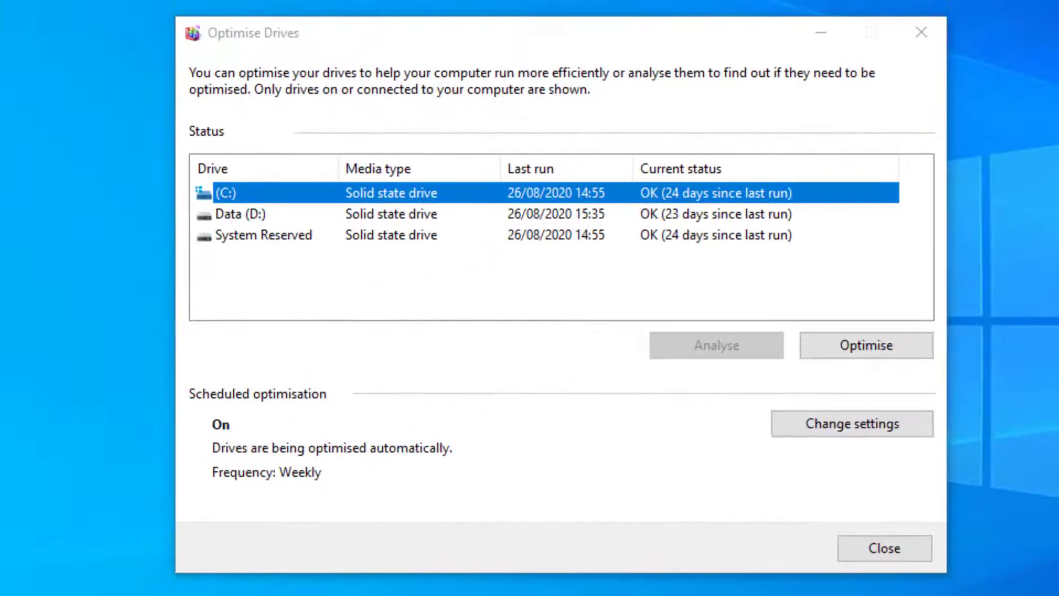
# Optimise drive C: and then the Data (D:) drive.
pyautogui.click(803, 335)
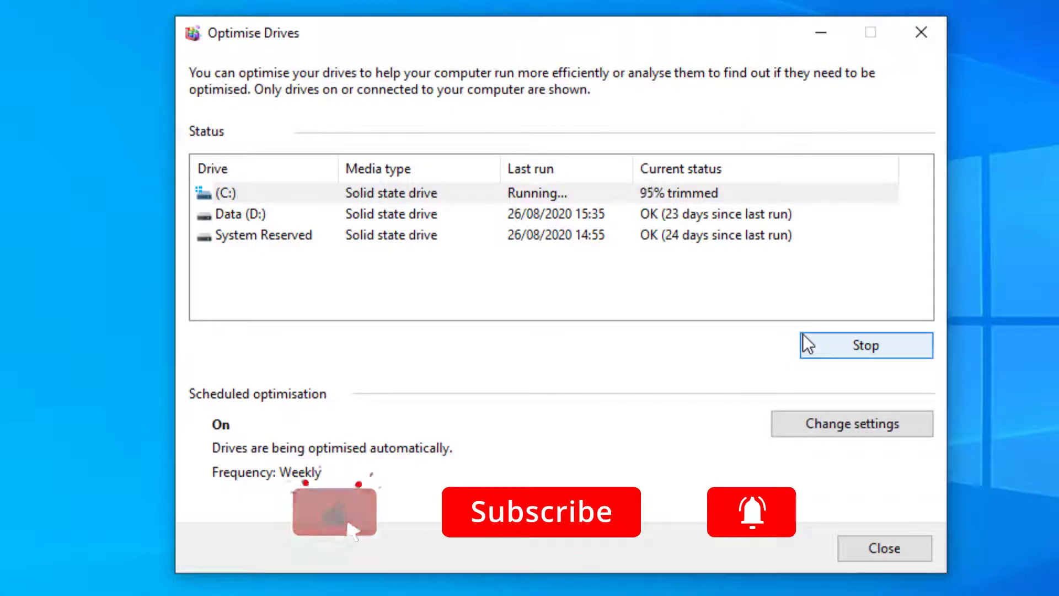
pyautogui.click(608, 211)
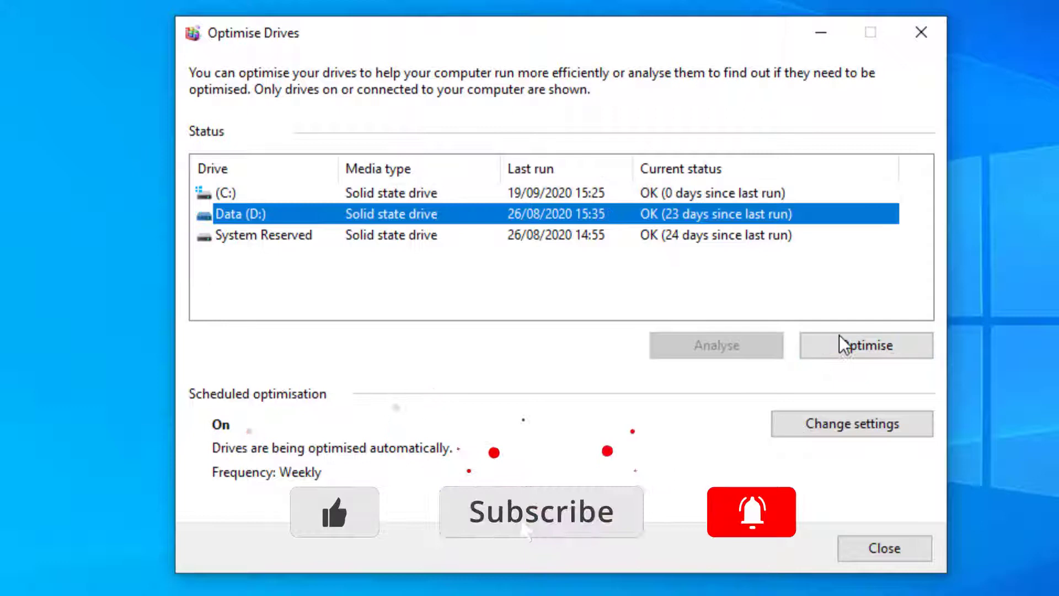
pyautogui.click(807, 338)
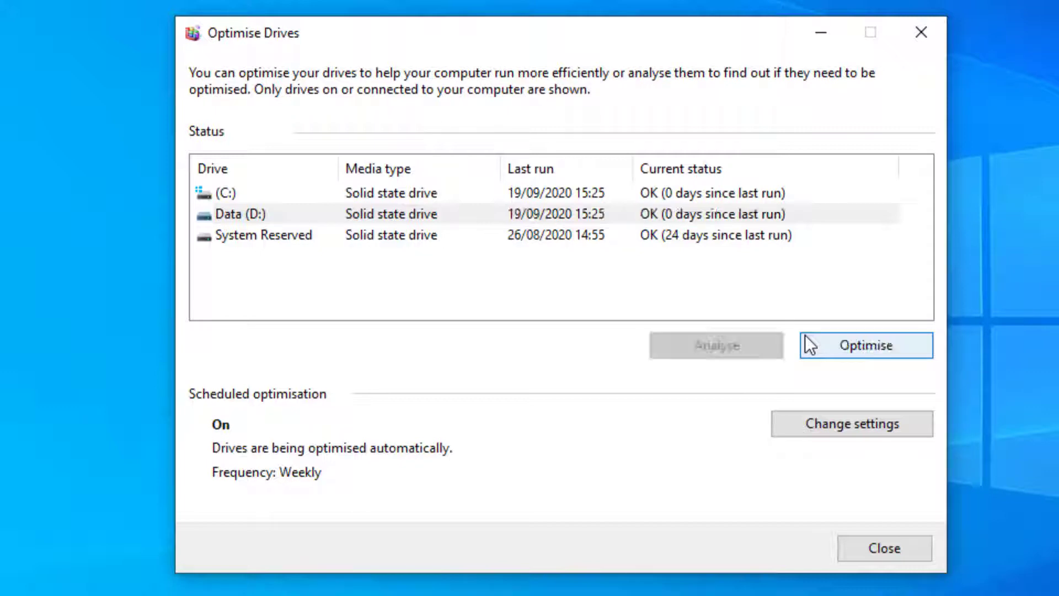
# Review the optimisation schedule, keeping the frequency Weekly, and check which drives are scheduled.
pyautogui.click(777, 422)
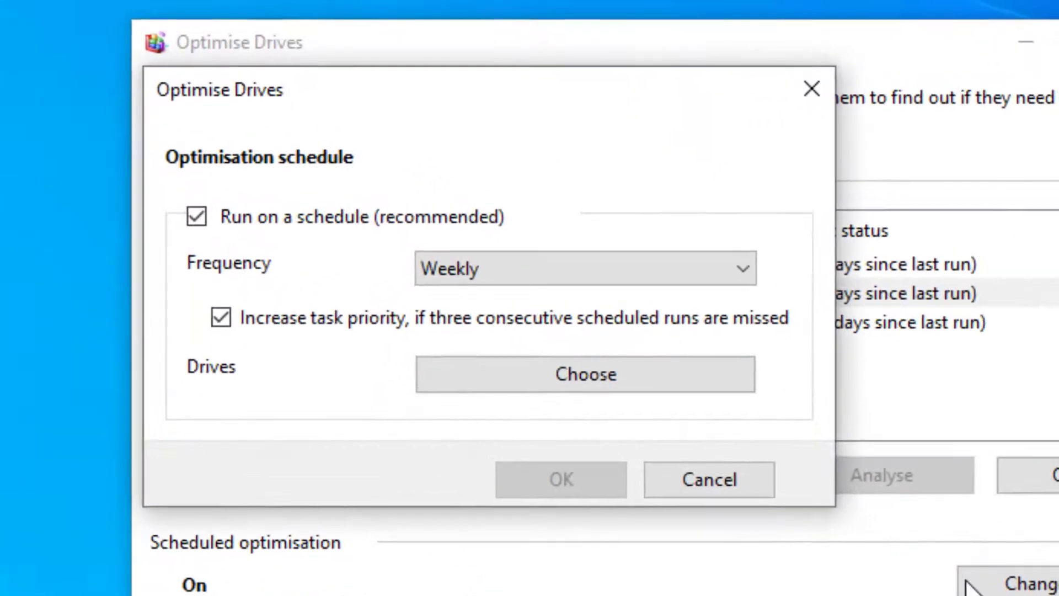
pyautogui.click(751, 276)
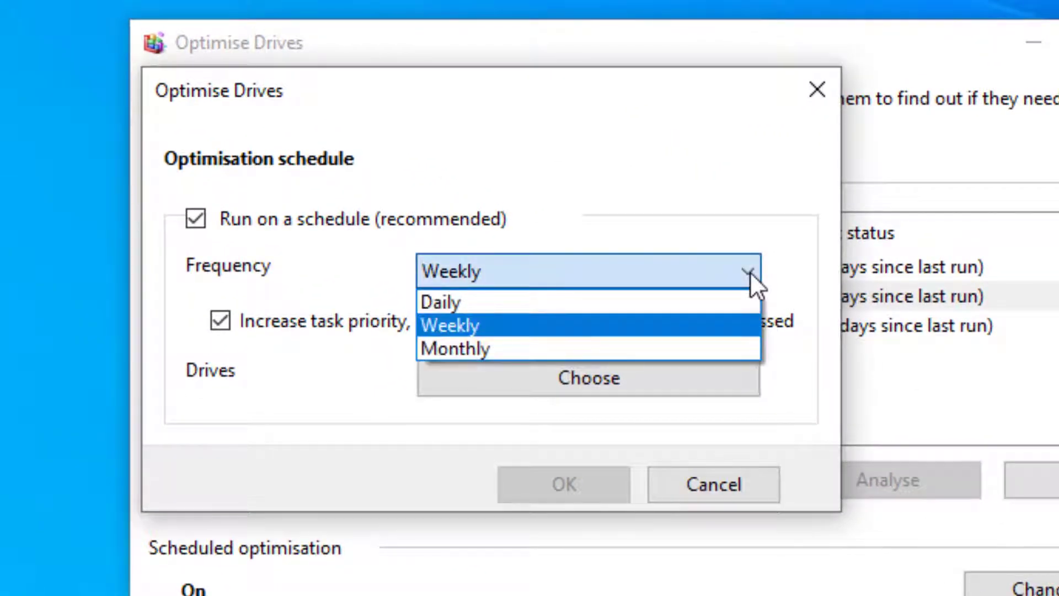
pyautogui.click(750, 271)
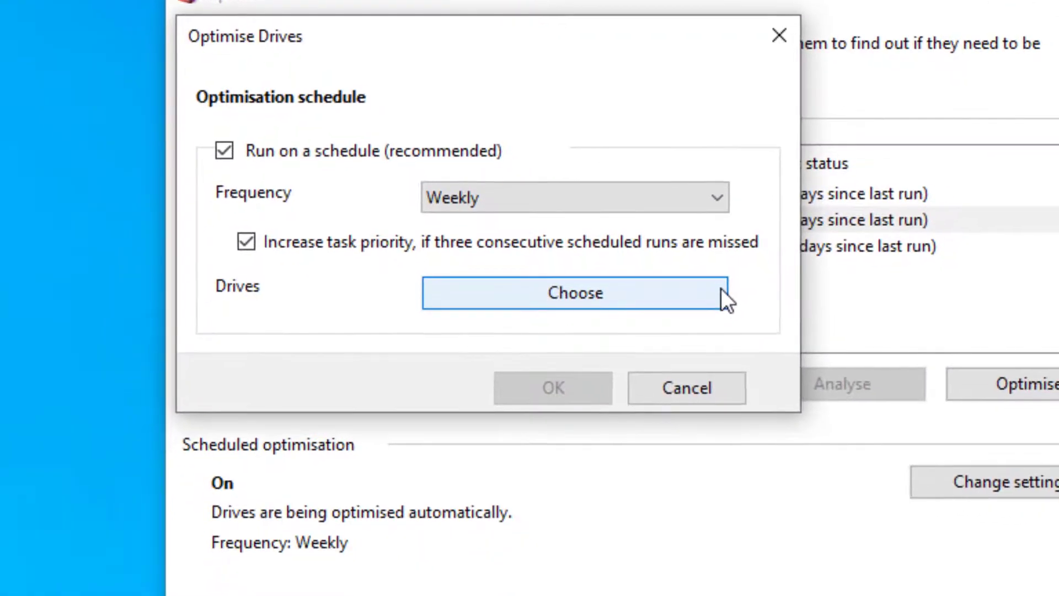
pyautogui.click(723, 298)
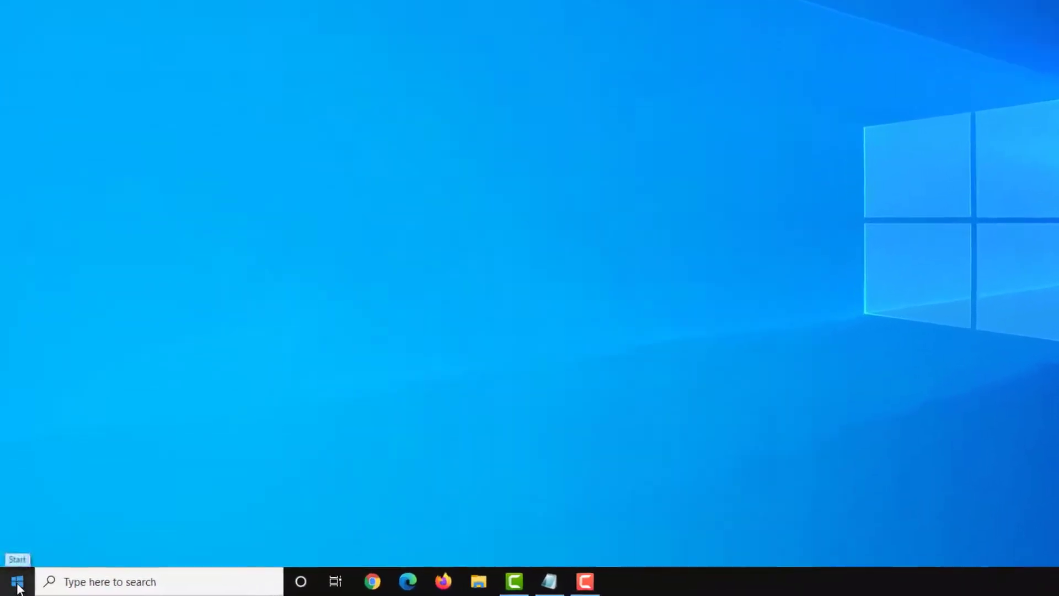
# Open the Services console and select Windows Search in the services list.
pyautogui.click(18, 585)
pyautogui.write('services')
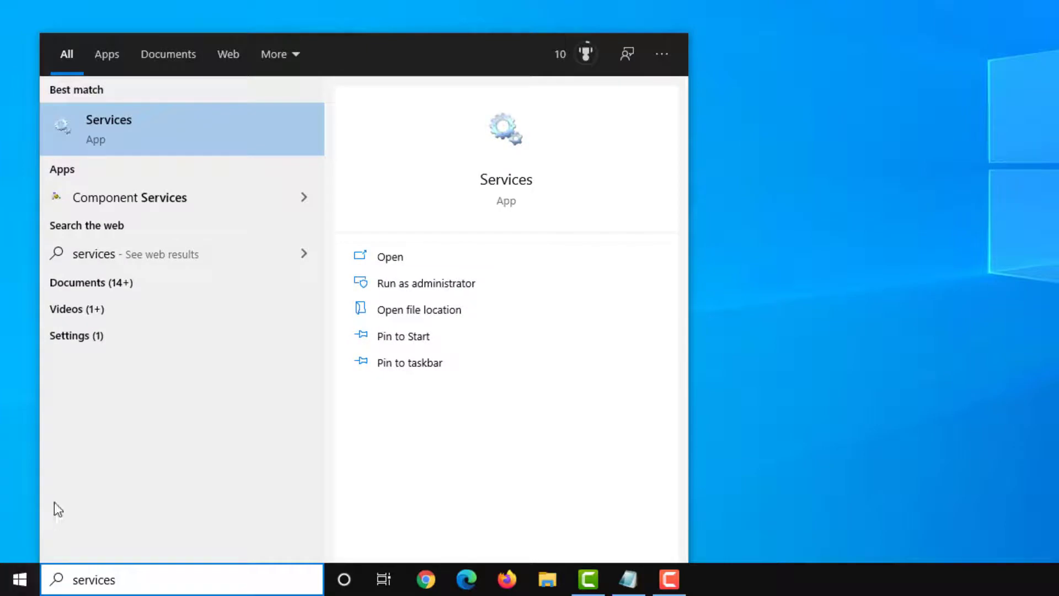
pyautogui.click(192, 134)
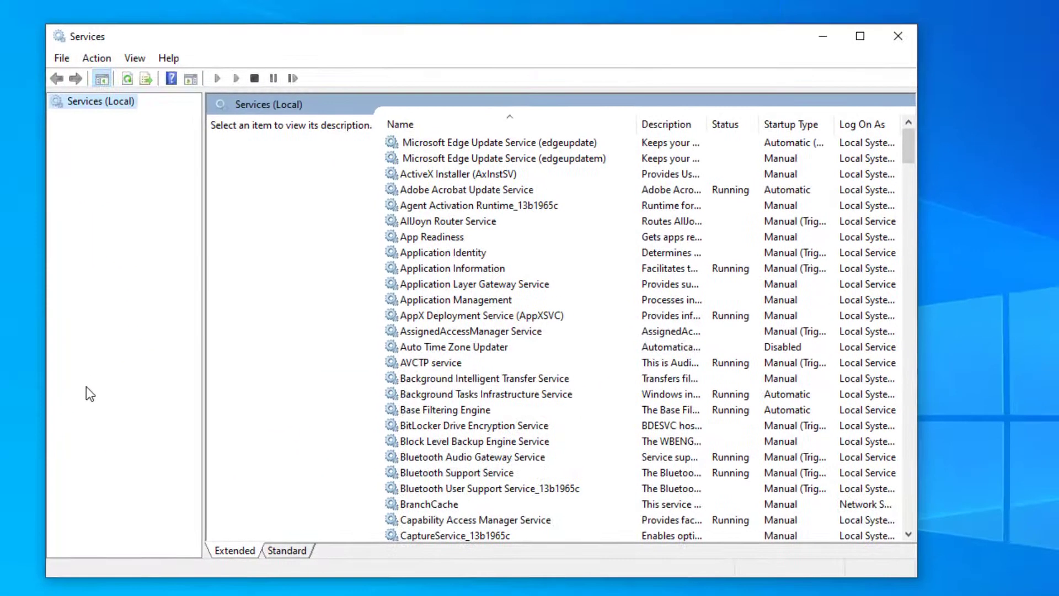
pyautogui.scroll(-3, 912, 164)
pyautogui.moveTo(912, 165); pyautogui.dragTo(923, 514)
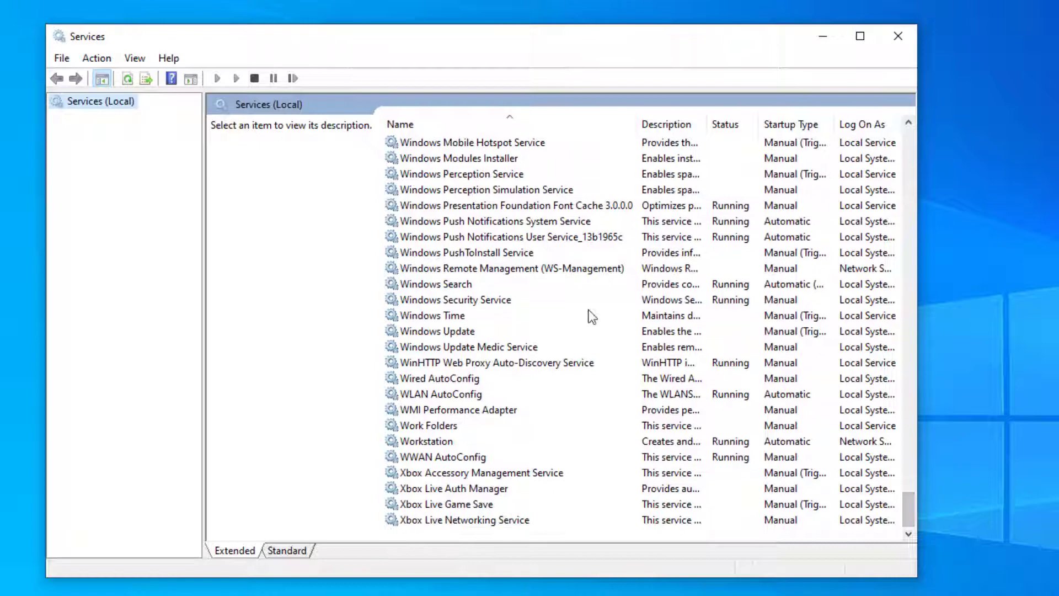
pyautogui.click(498, 288)
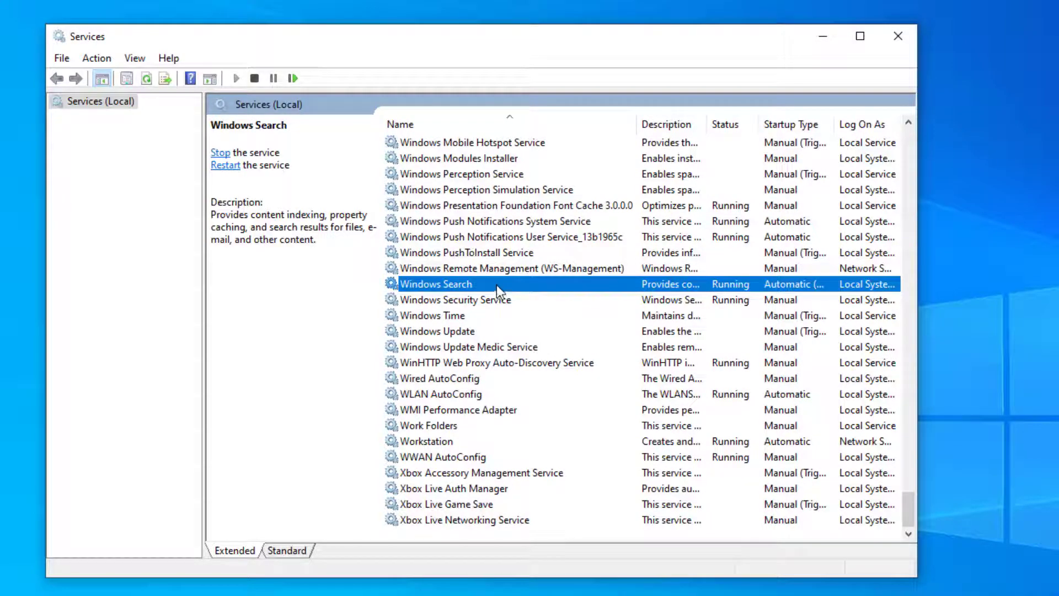
# Stop Windows Search and set its startup type to Disabled in its properties.
pyautogui.doubleClick(496, 285)
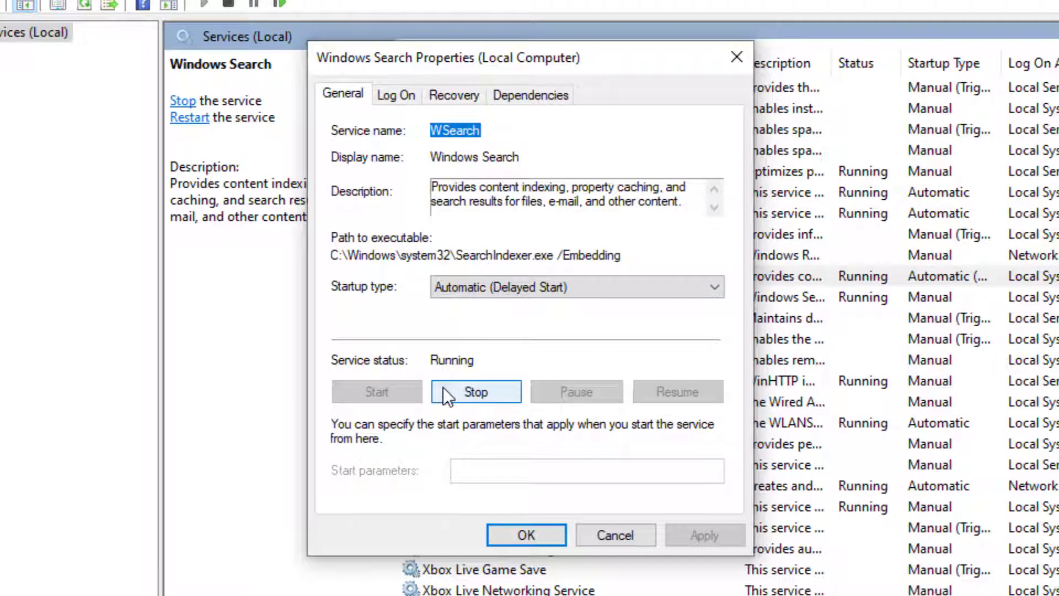
pyautogui.click(474, 391)
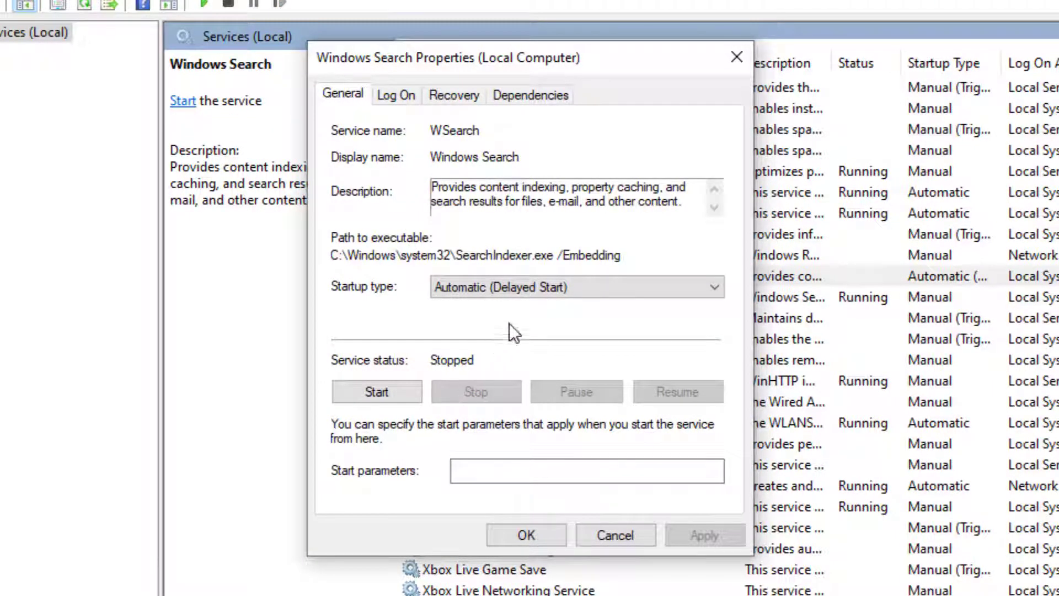
pyautogui.click(657, 287)
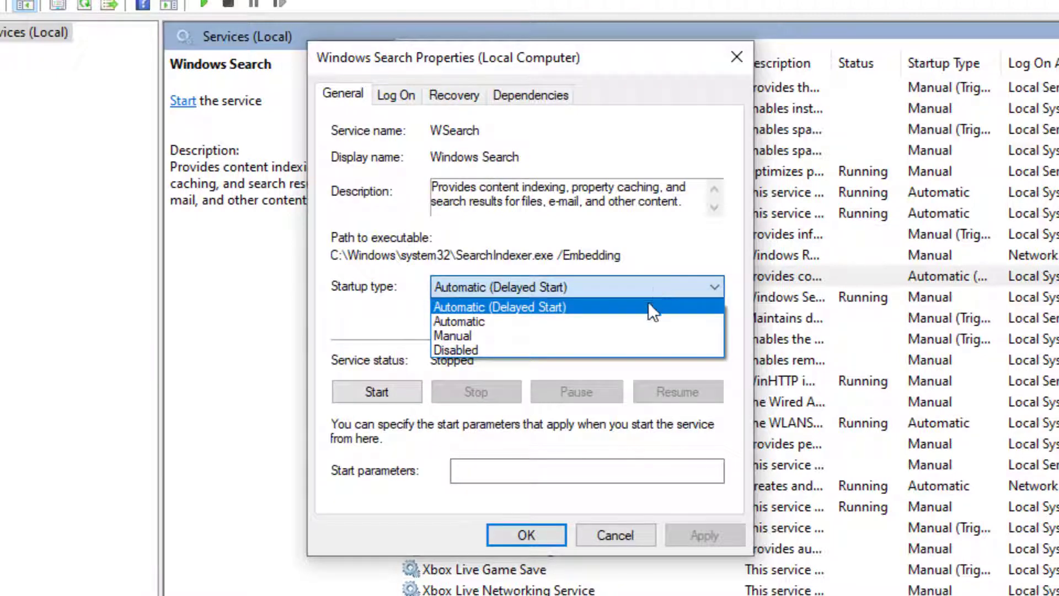
pyautogui.click(634, 351)
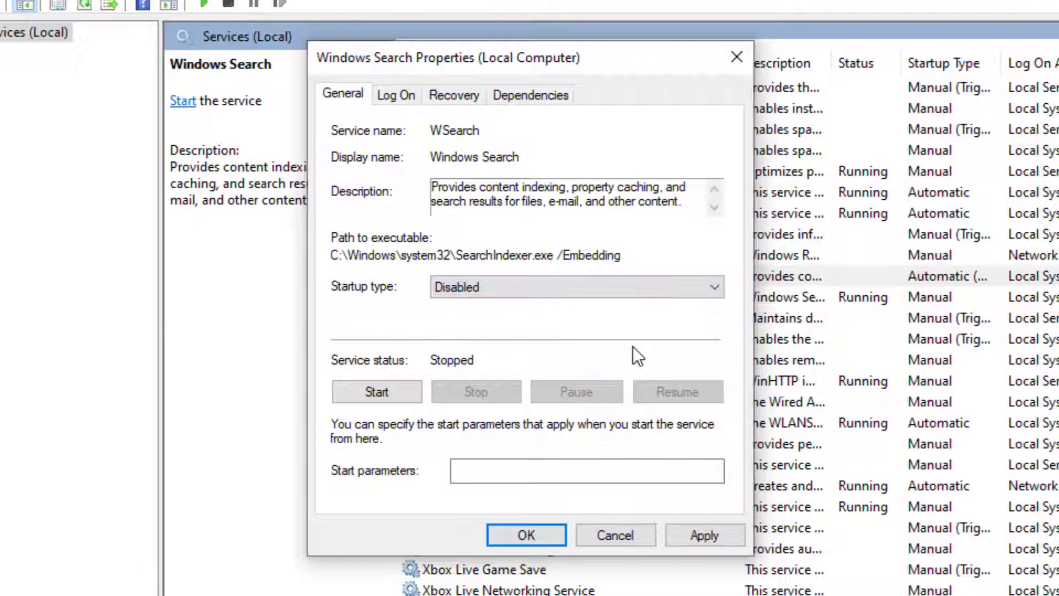
pyautogui.click(525, 534)
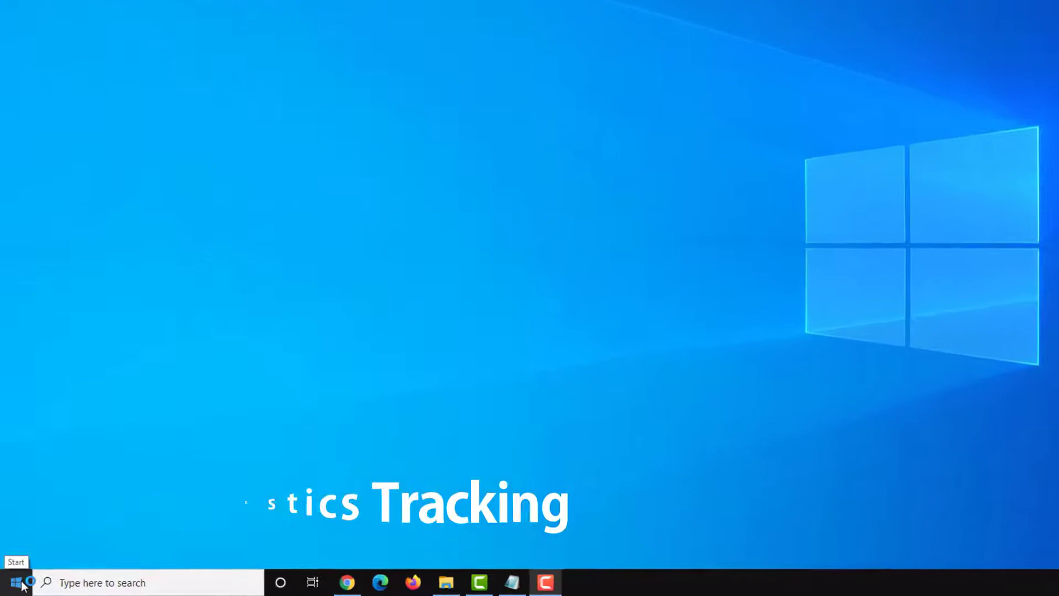
# In an administrator Command Prompt, run sc config "DiagTrack" start= disabled.
pyautogui.click(17, 584)
pyautogui.write('cmd')
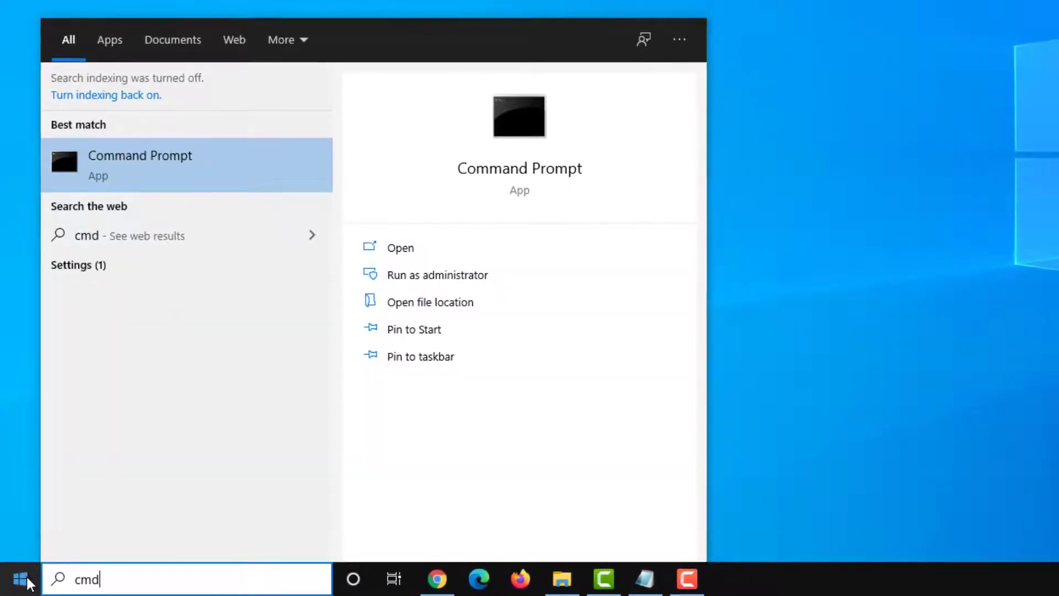
pyautogui.click(173, 167)
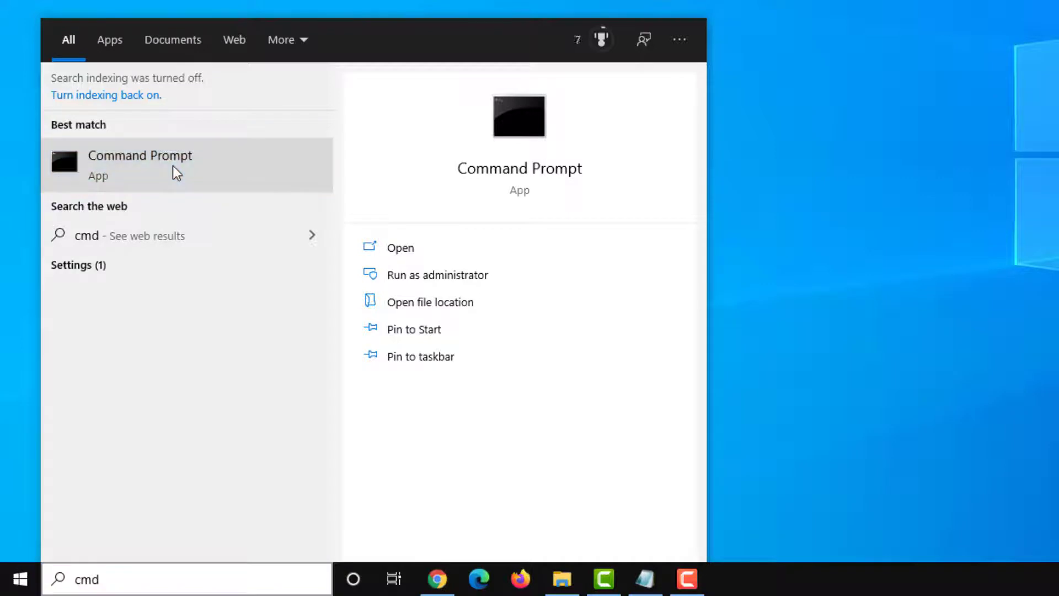
pyautogui.rightClick(174, 166)
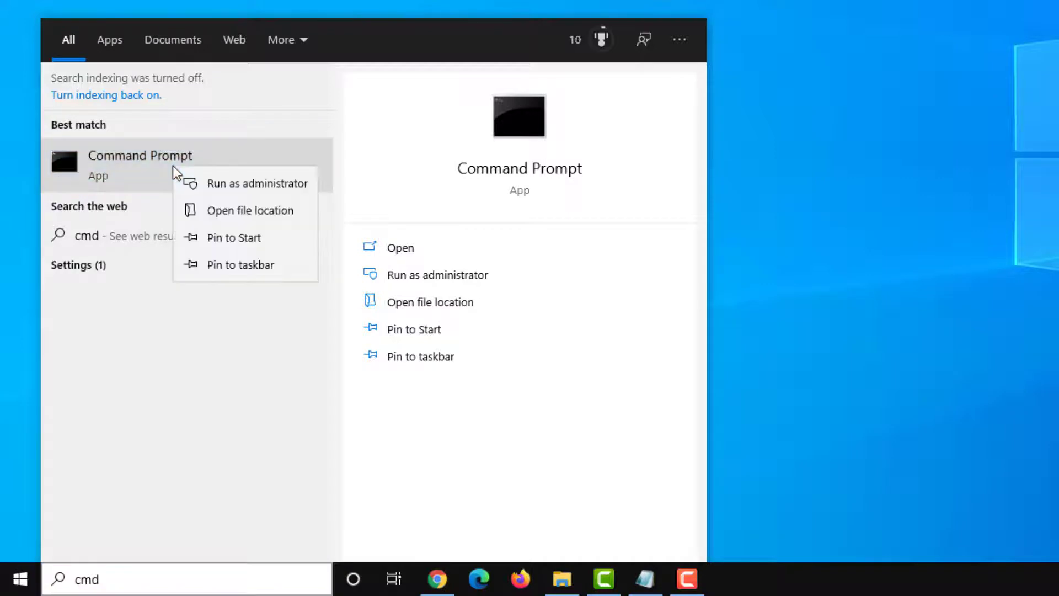
pyautogui.click(217, 184)
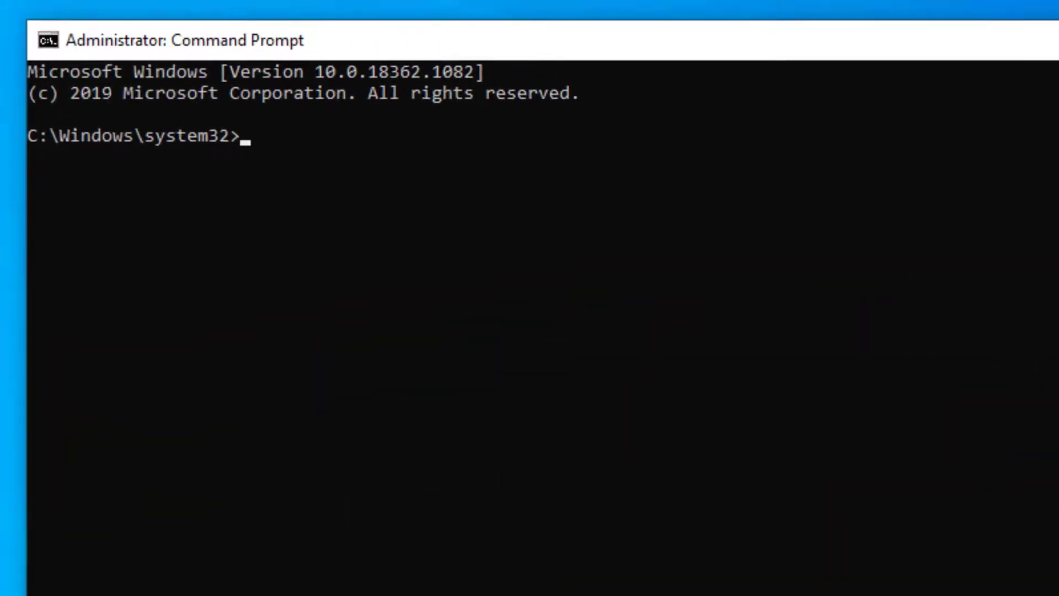
pyautogui.write('sc confi')
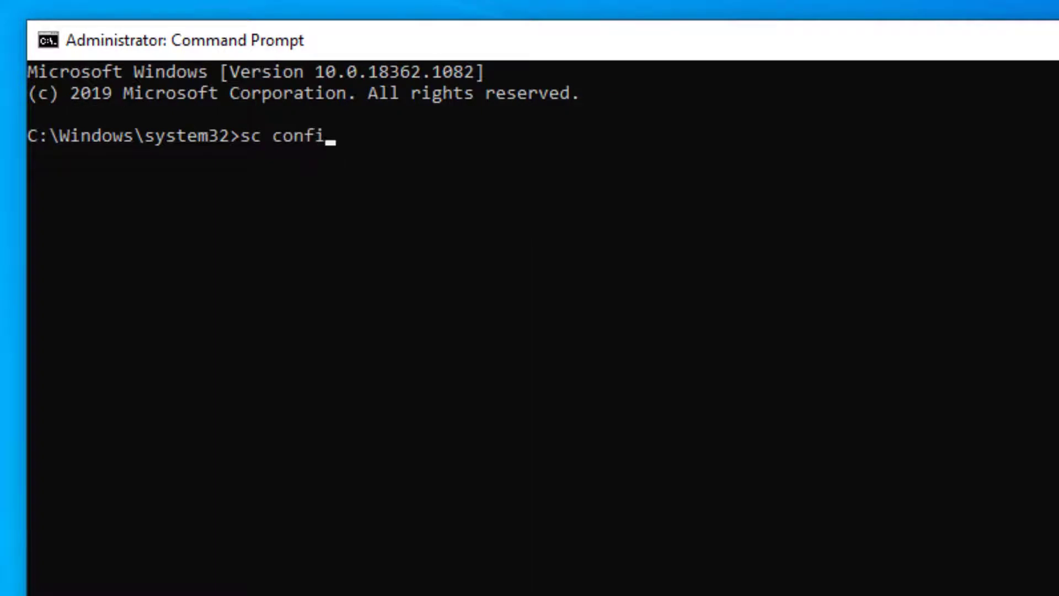
pyautogui.write('g "Dia')
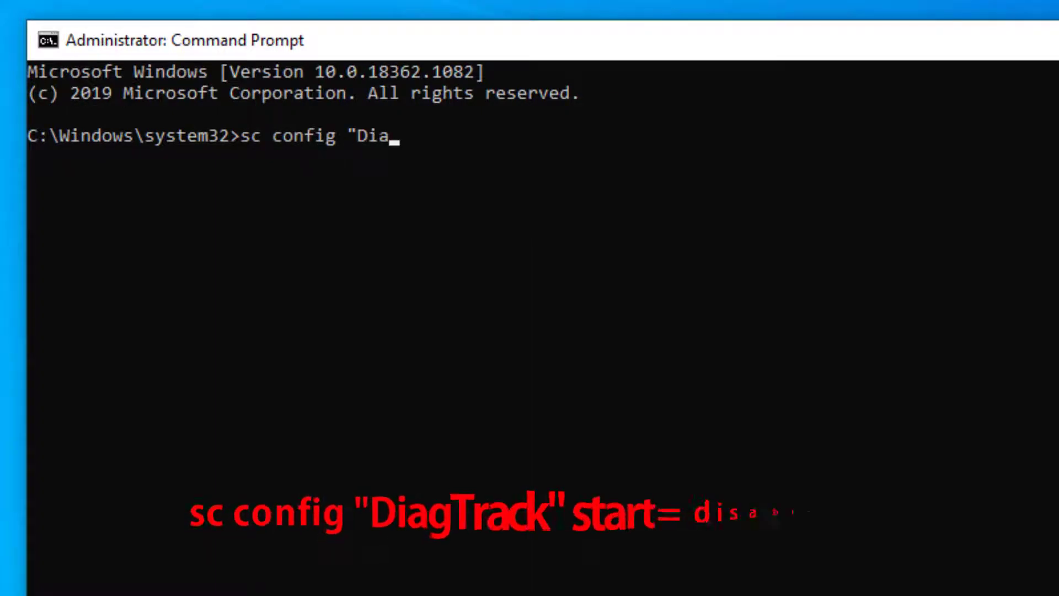
pyautogui.write('gTrac')
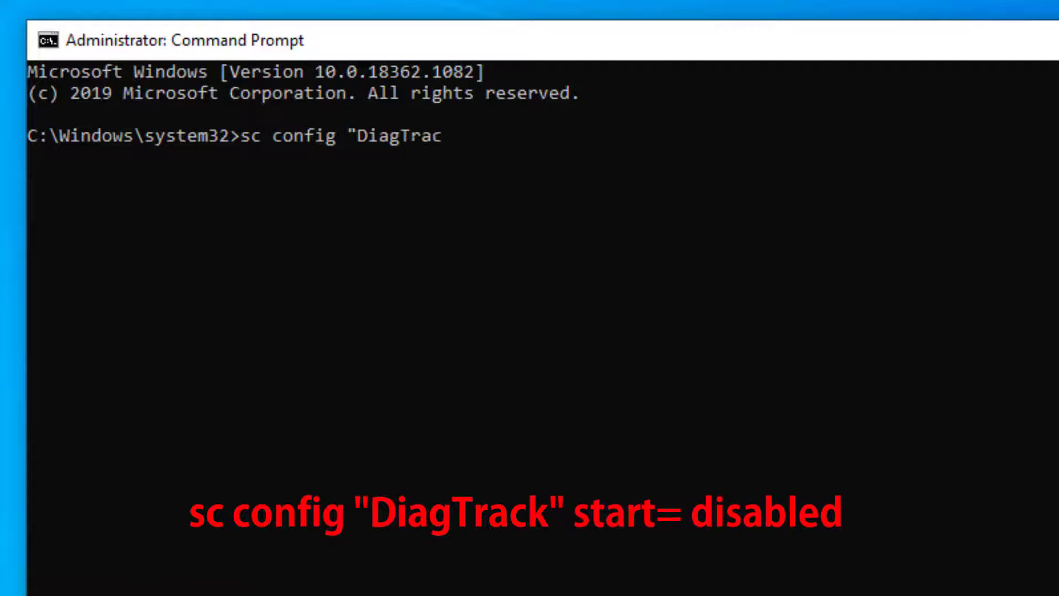
pyautogui.write('k" start= disabled')
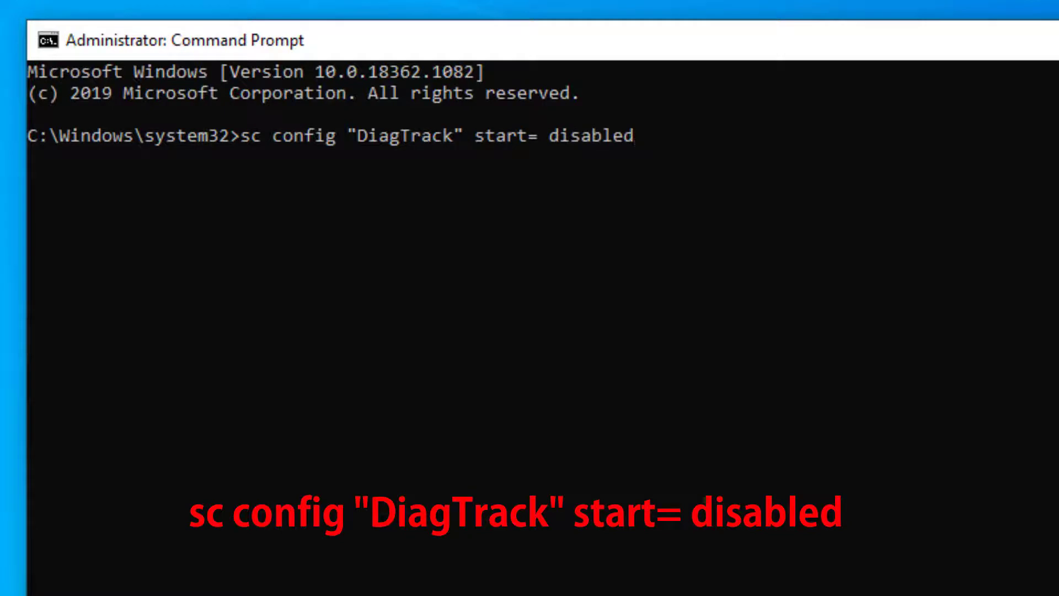
pyautogui.press('Return')
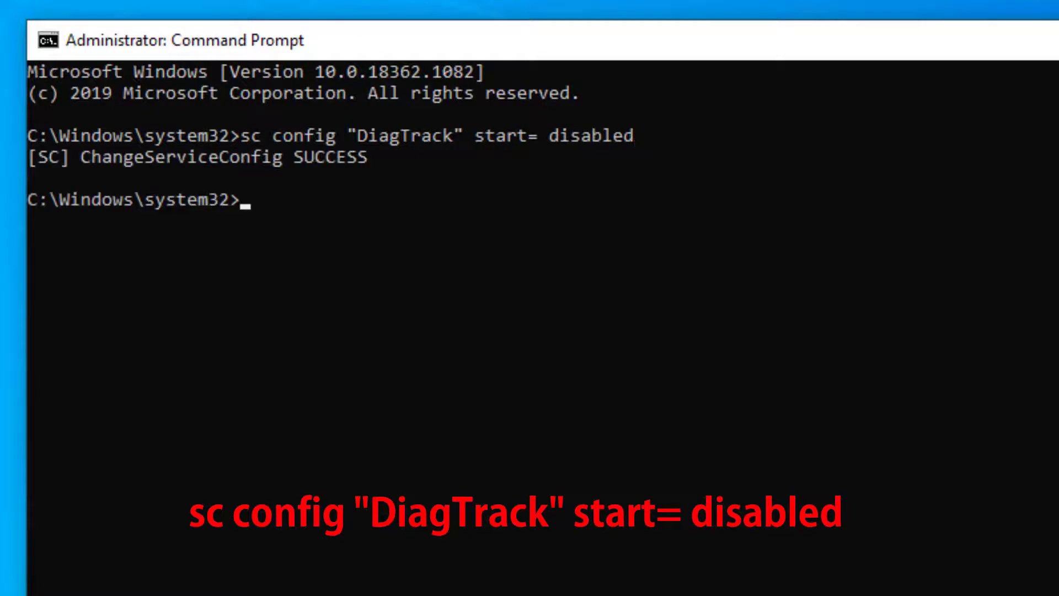
# Stop the DiagTrack service with sc stop "DiagTrack", running it twice.
pyautogui.write('sc st')
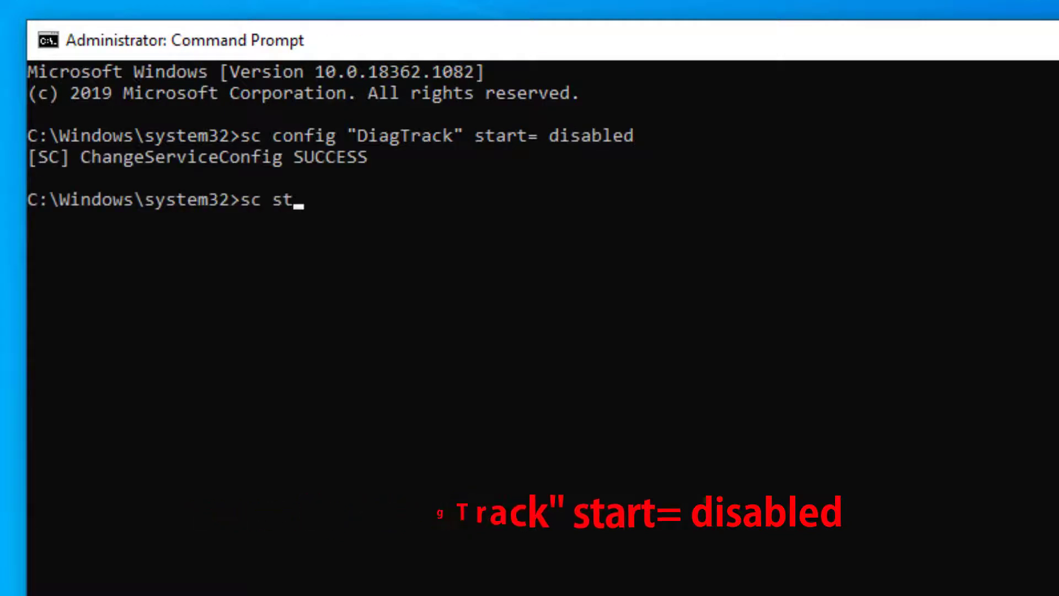
pyautogui.write('op "Diag')
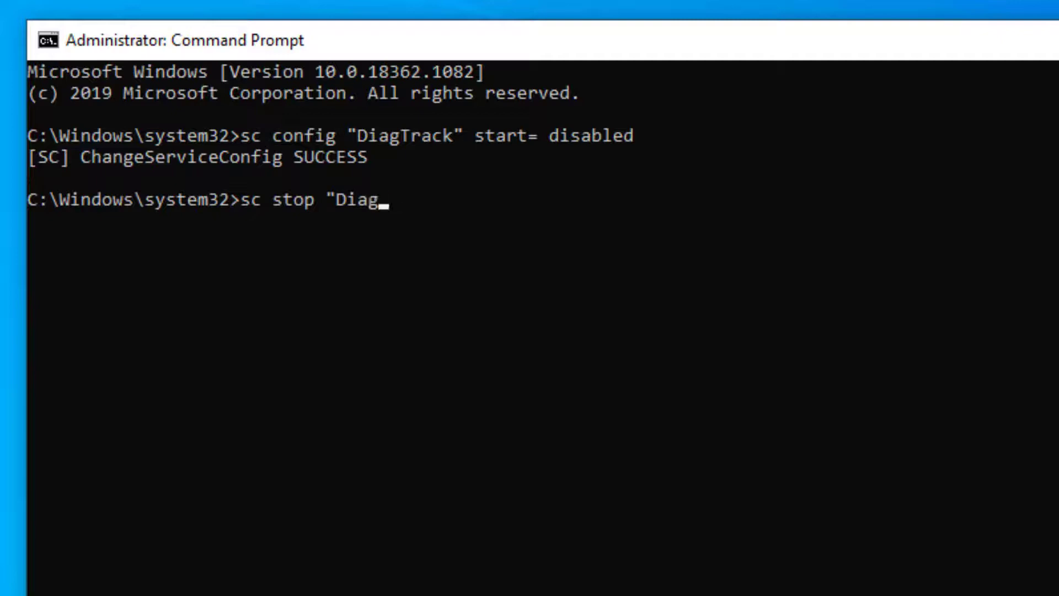
pyautogui.write('Track"')
pyautogui.press('Return')
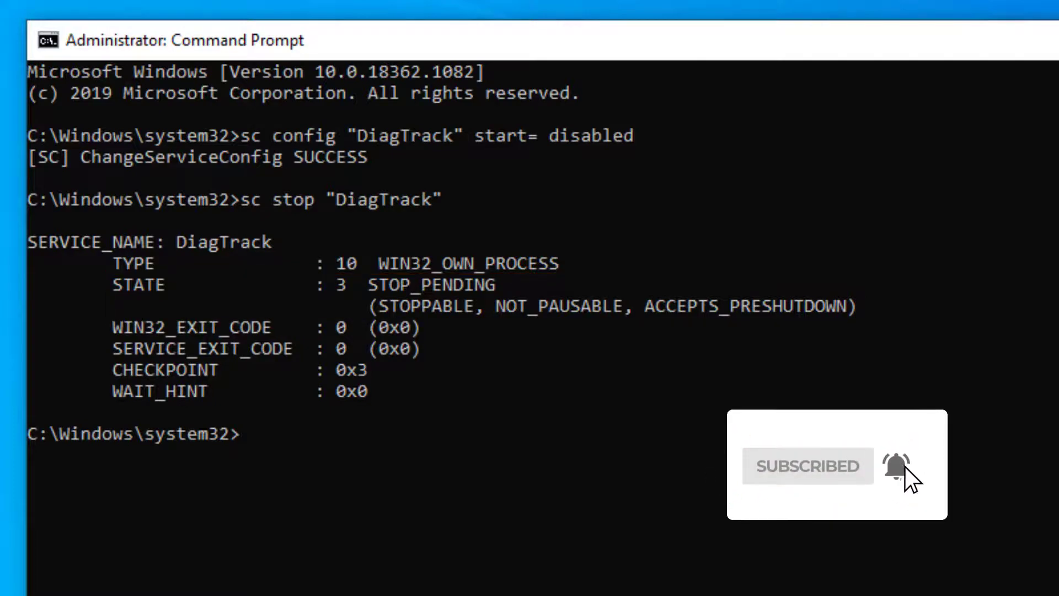
pyautogui.press('Up')
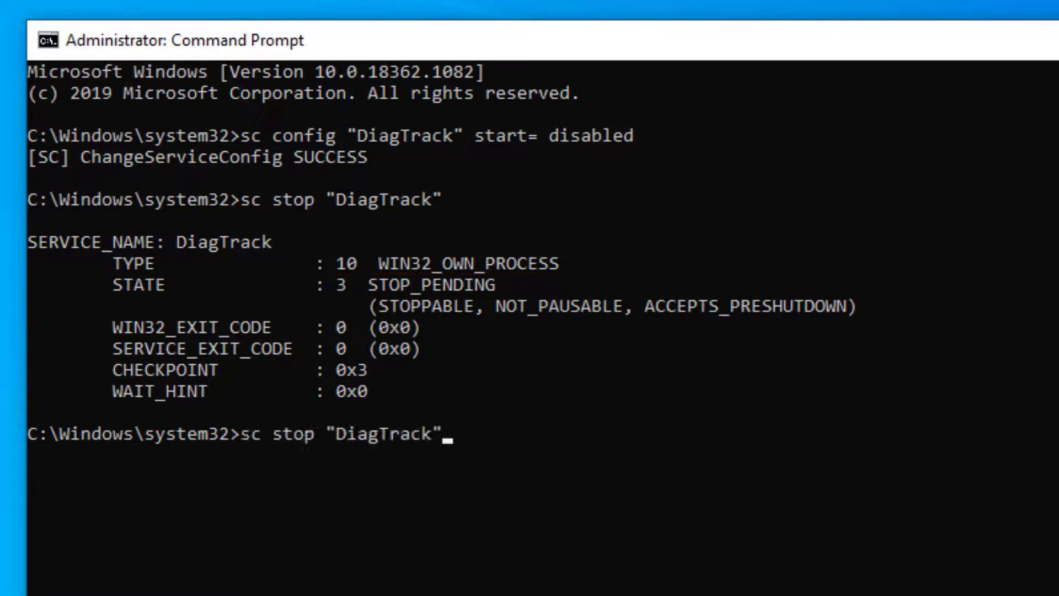
pyautogui.press('Return')
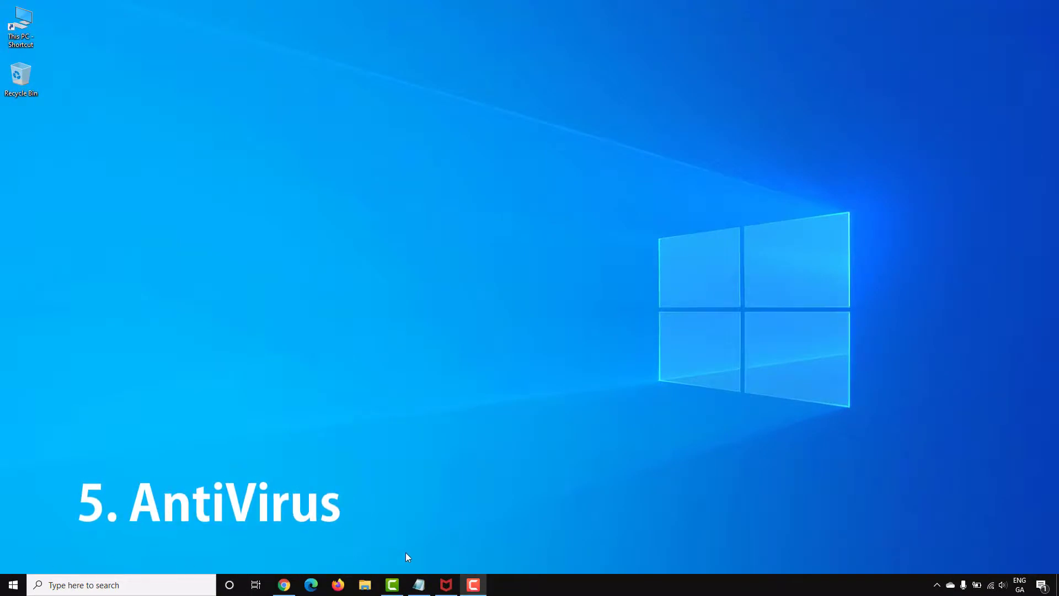
# Open McAfee LiveSafe's PC Security tab and start the Update this app check.
pyautogui.click(446, 585)
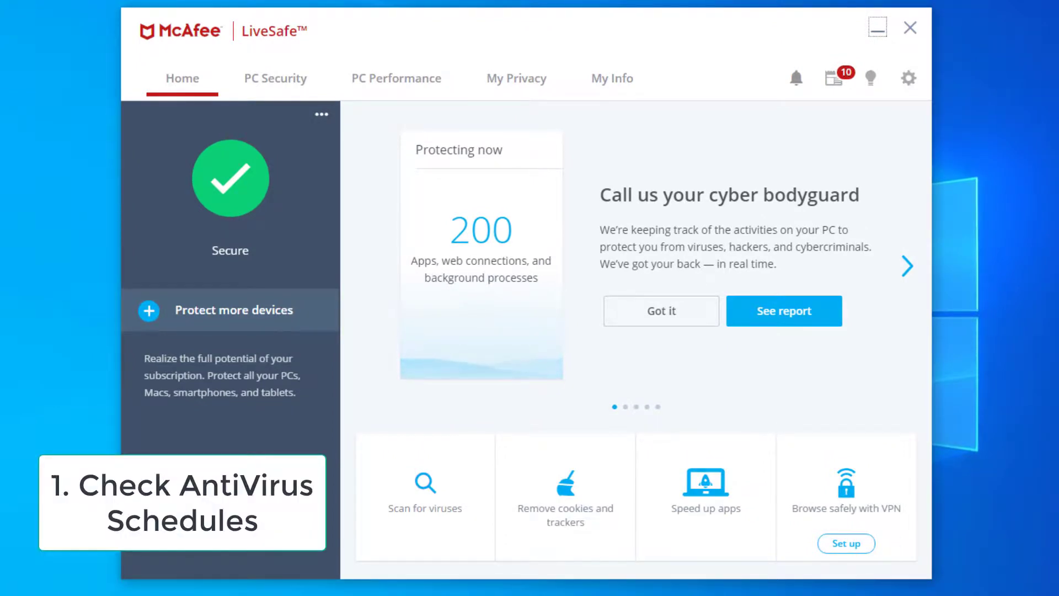
pyautogui.click(282, 89)
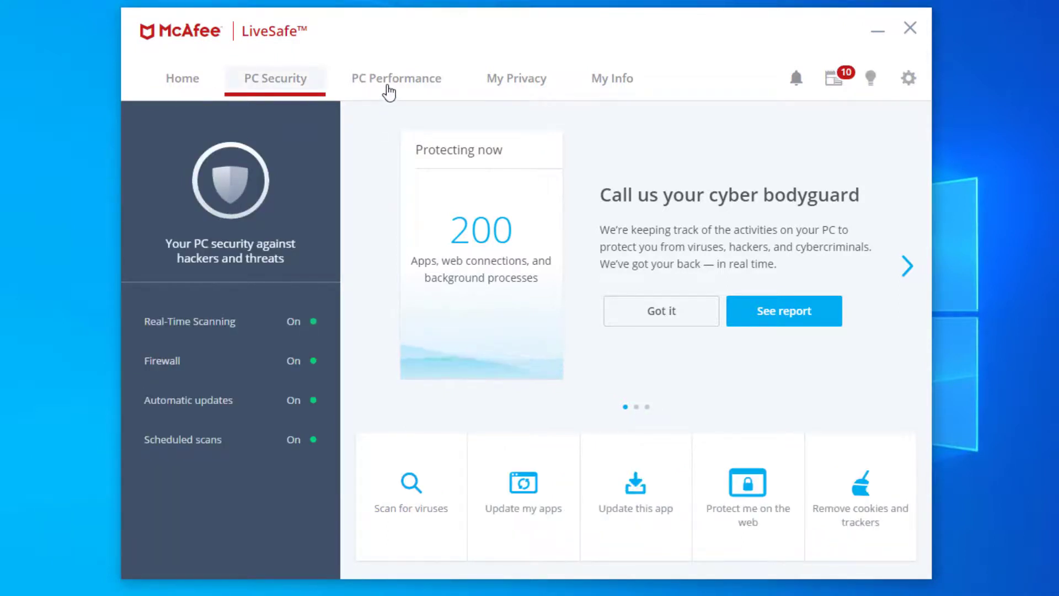
pyautogui.click(637, 525)
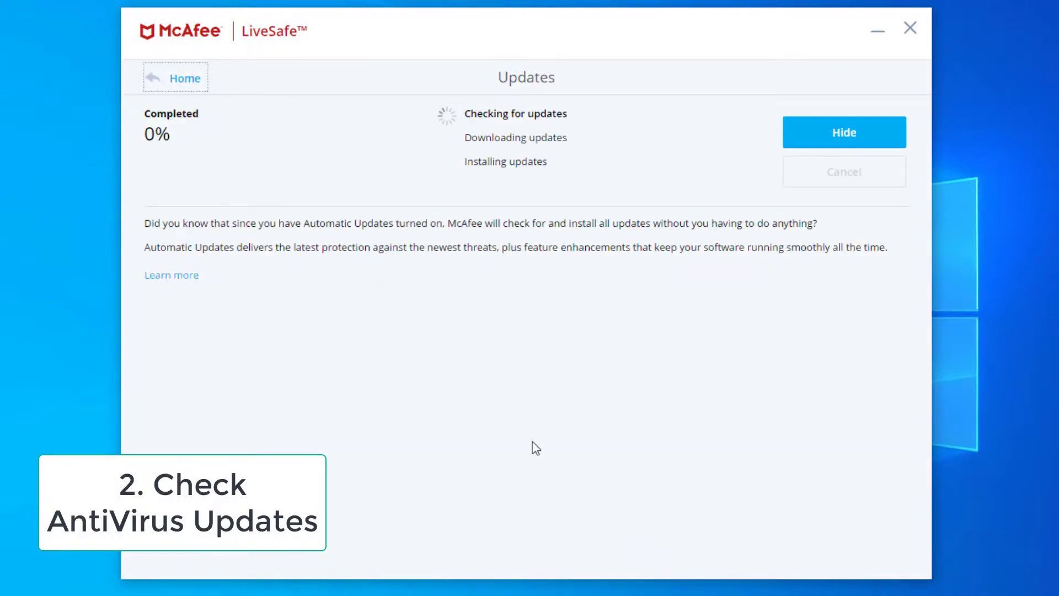